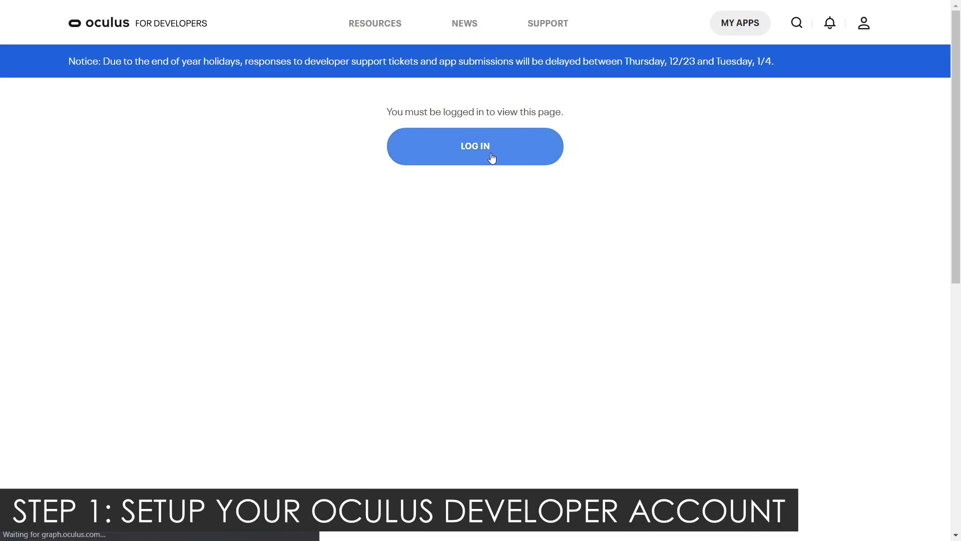
Go to the Oculus developer dashboard login page
left_click(491, 155)
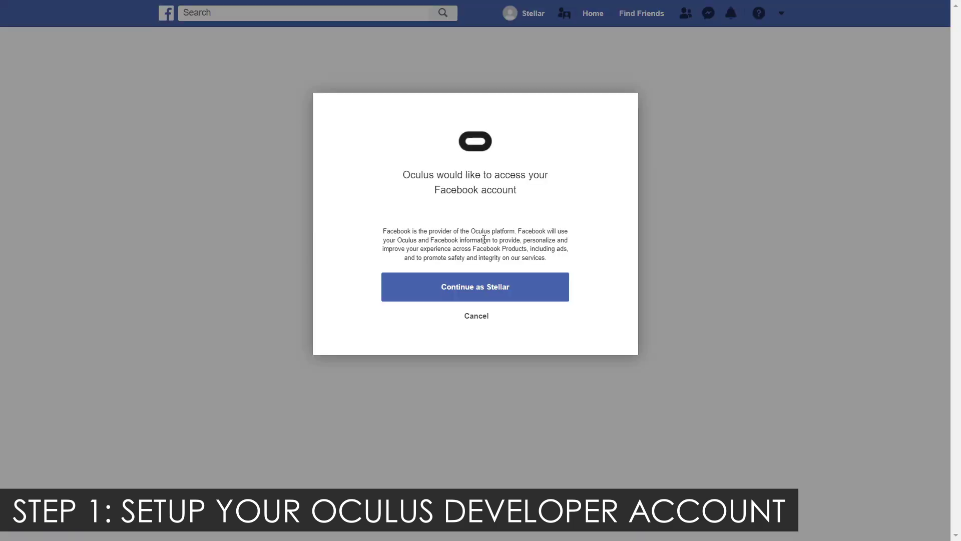
Log in with the linked Facebook account and start adding a mobile number
left_click(470, 281)
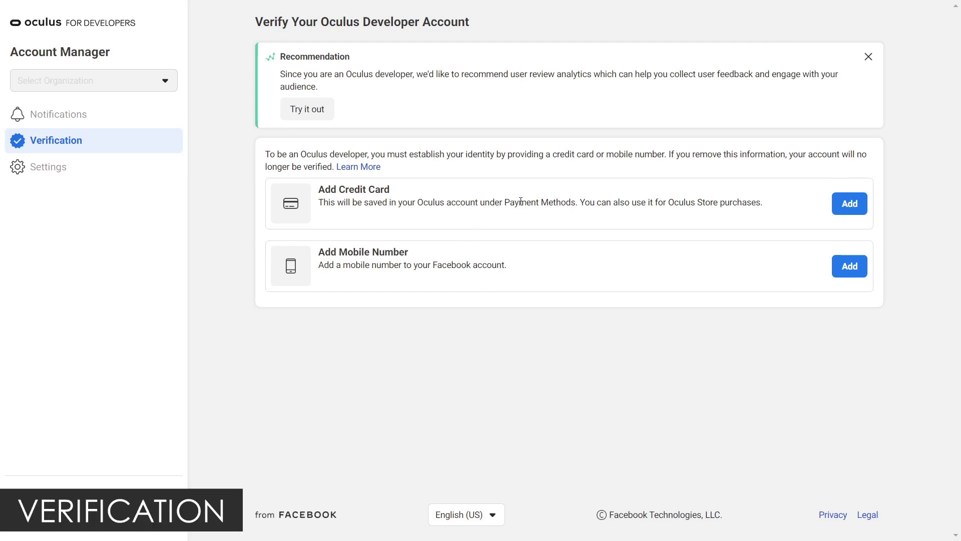
left_click(856, 273)
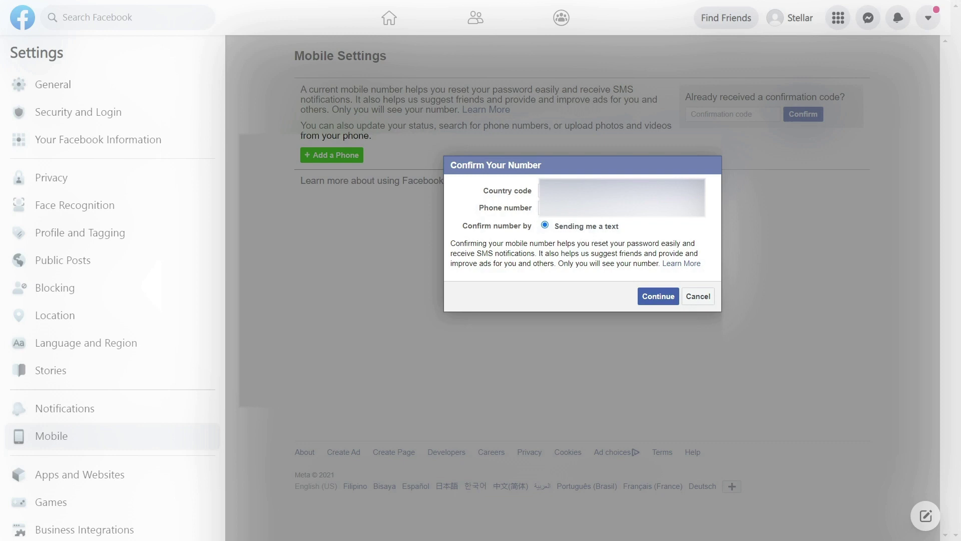
left_click(644, 298)
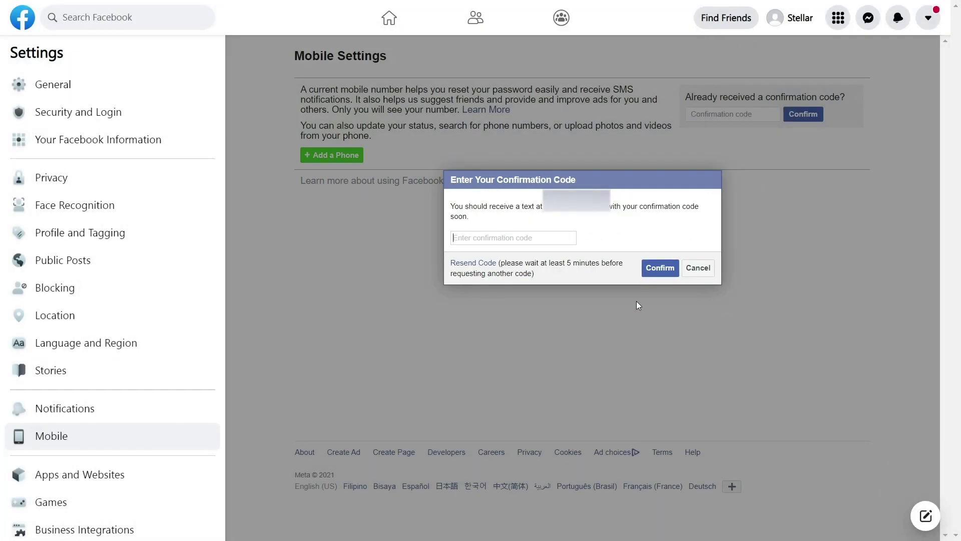
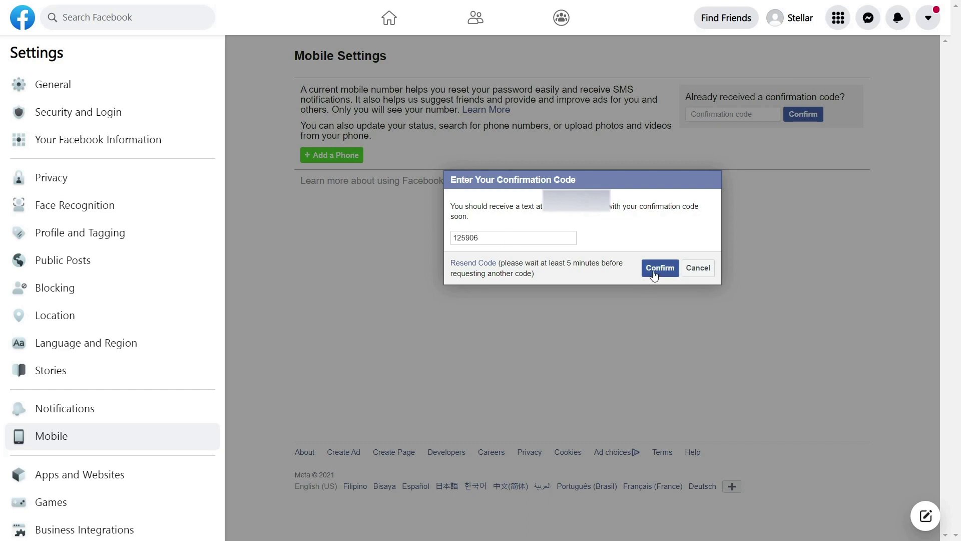
left_click(654, 271)
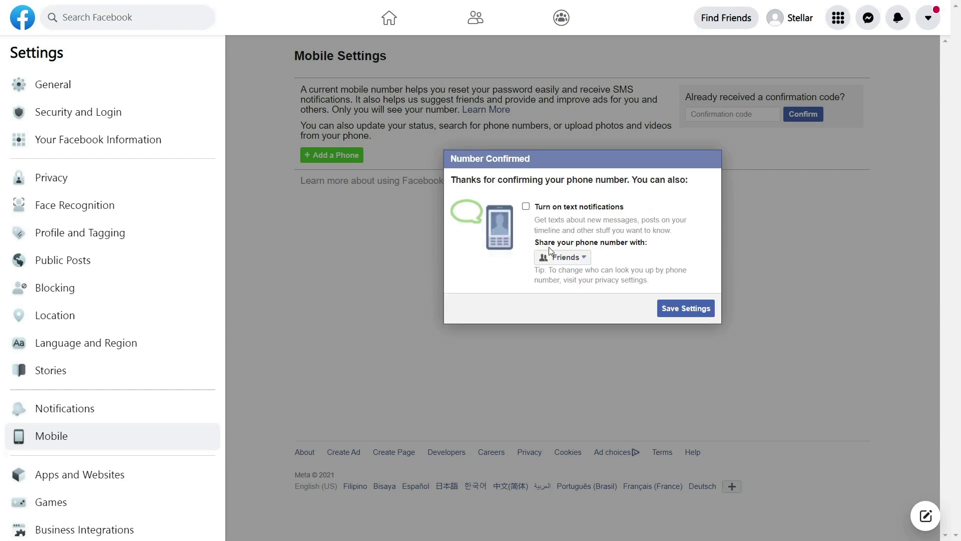
left_click(664, 307)
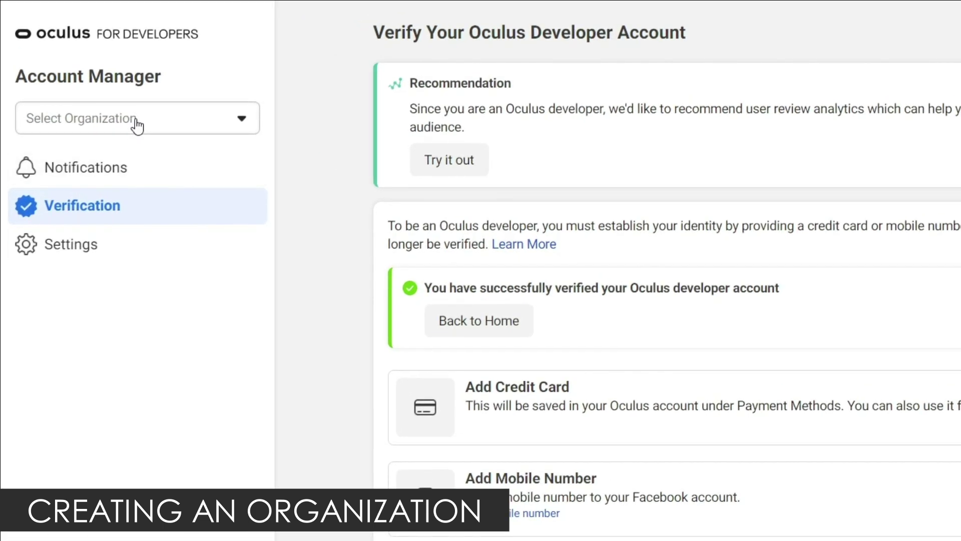
Create the organization 'stellartest' and accept the developer non-disclosure agreement
left_click(135, 121)
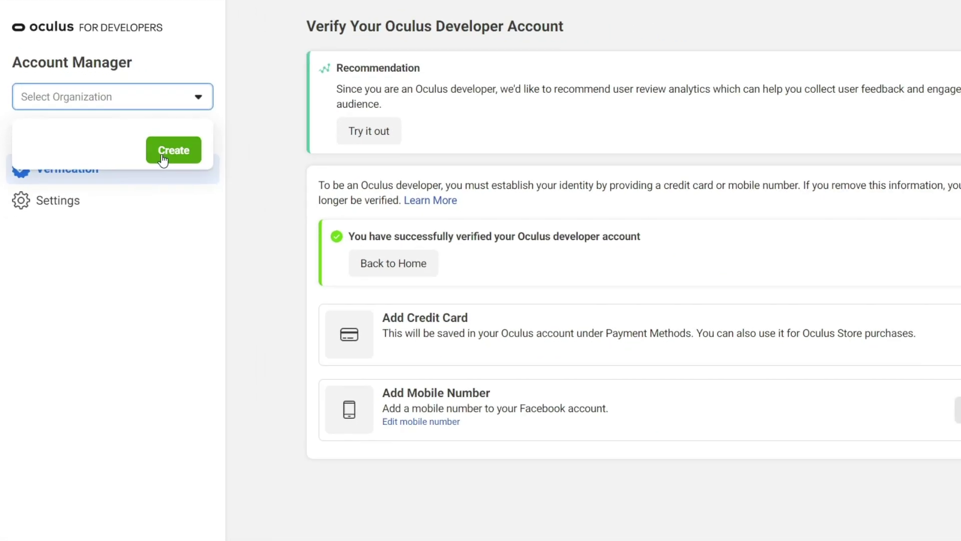
left_click(163, 160)
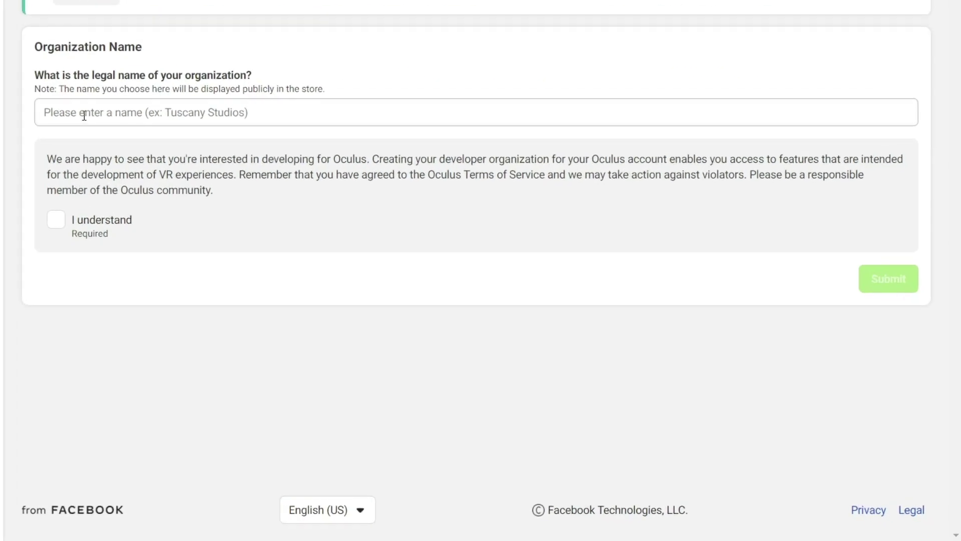
left_click(252, 196)
type("ste")
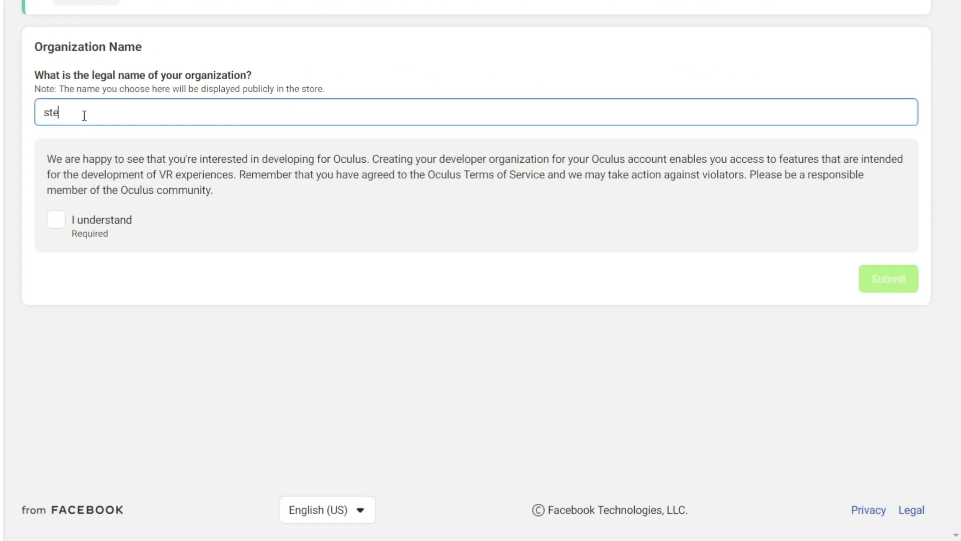
type("llart")
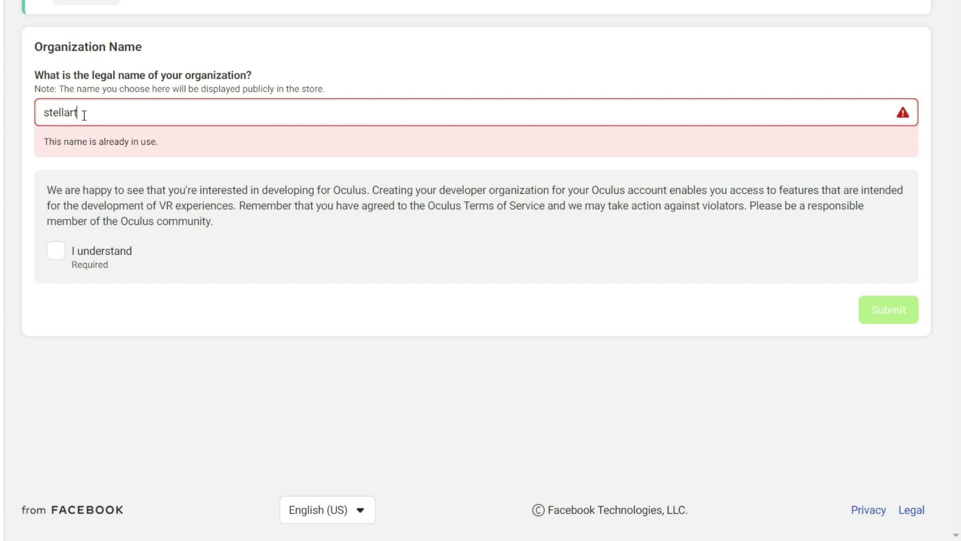
type("est")
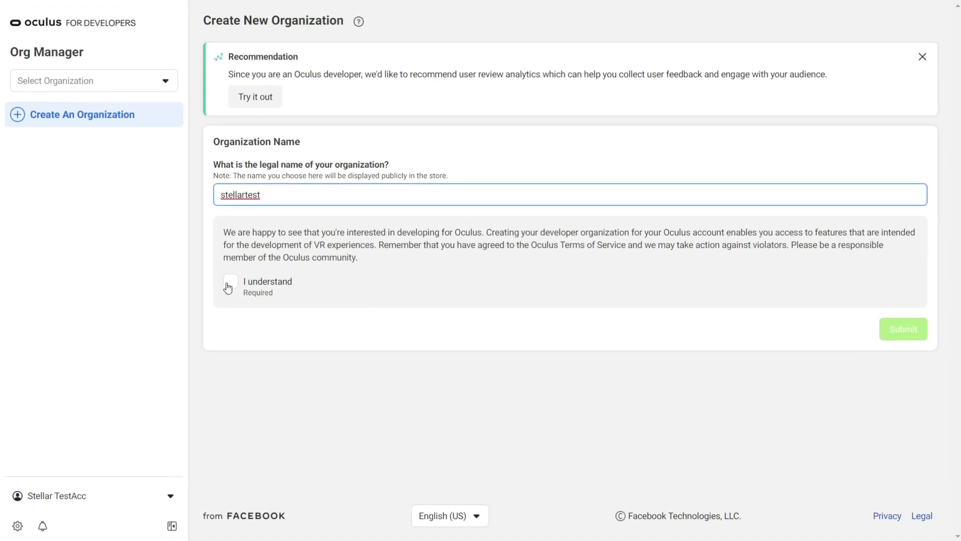
left_click(135, 249)
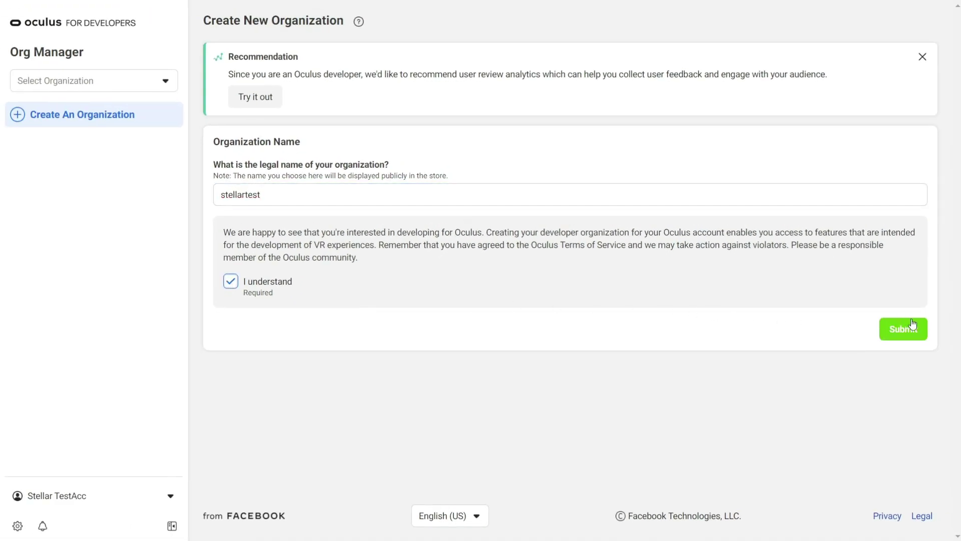
left_click(905, 328)
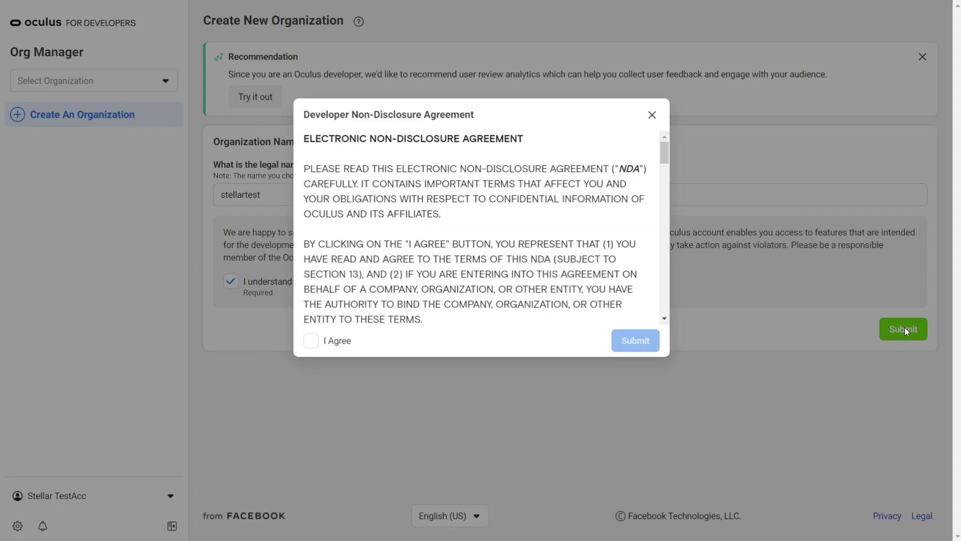
left_click(310, 342)
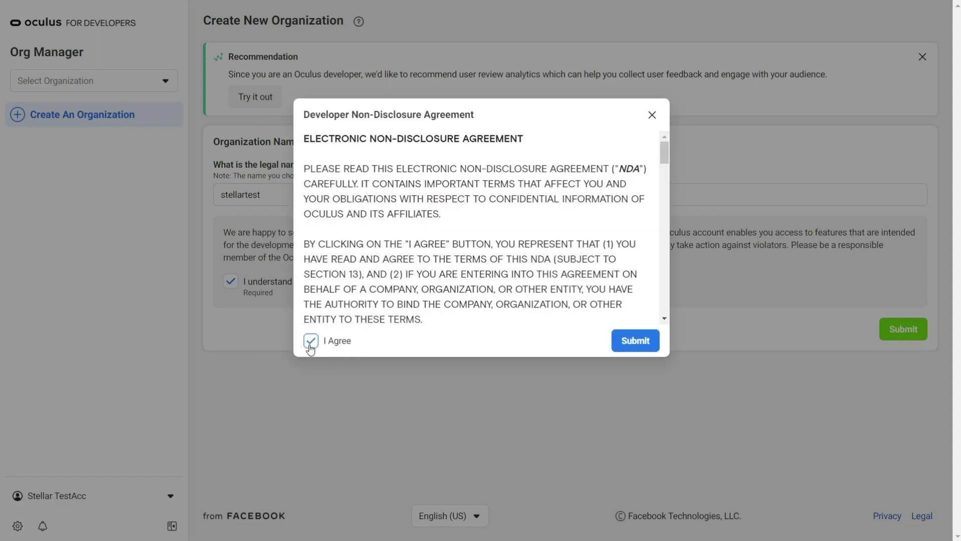
left_click(626, 343)
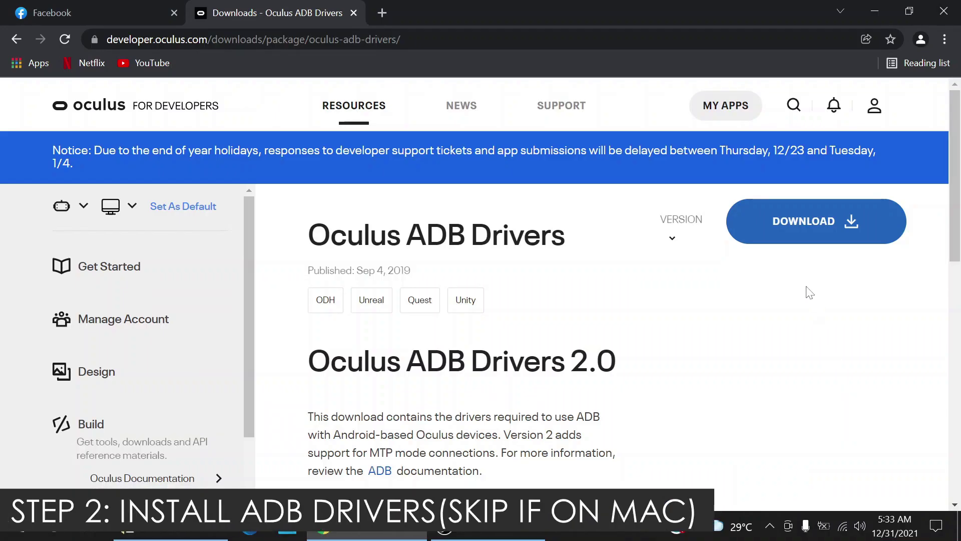
Accept the license, download the Oculus ADB Drivers zip, and open it
left_click(804, 223)
left_click(434, 276)
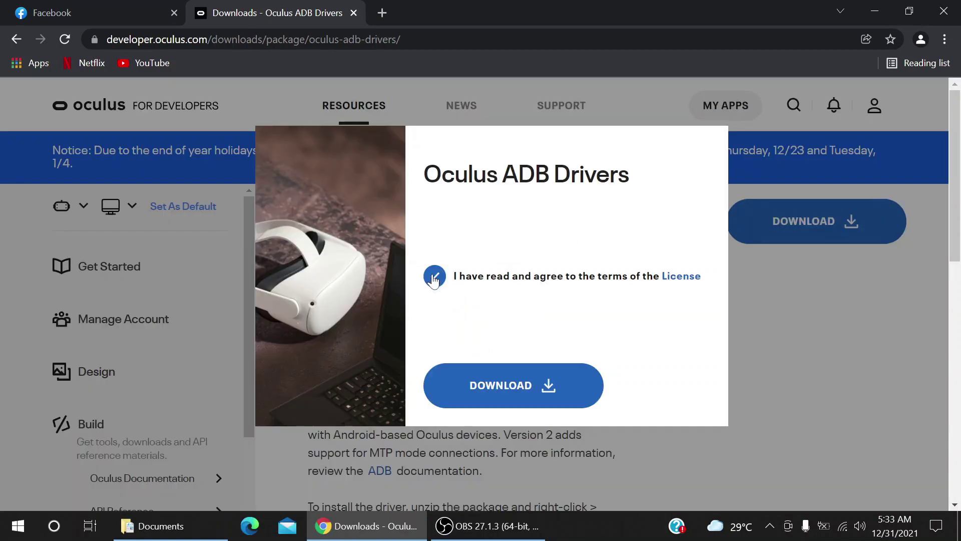
left_click(514, 391)
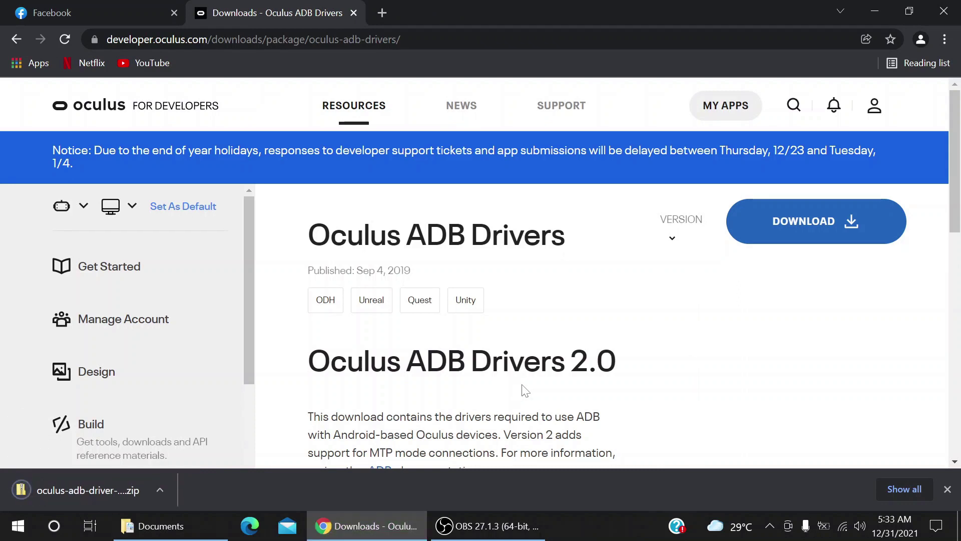
left_click(90, 479)
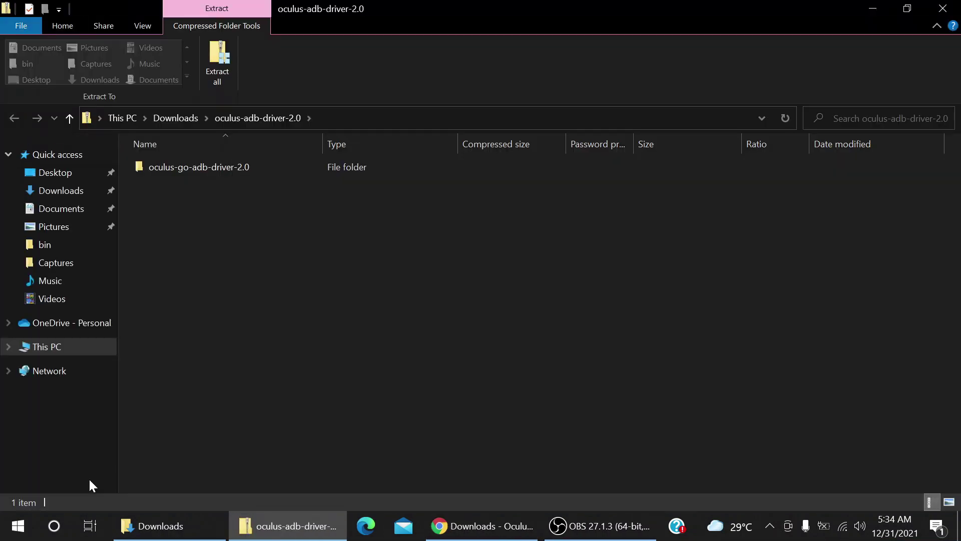
Browse inside the zip to the usb_driver folder and inspect android_winusb
double_click(211, 167)
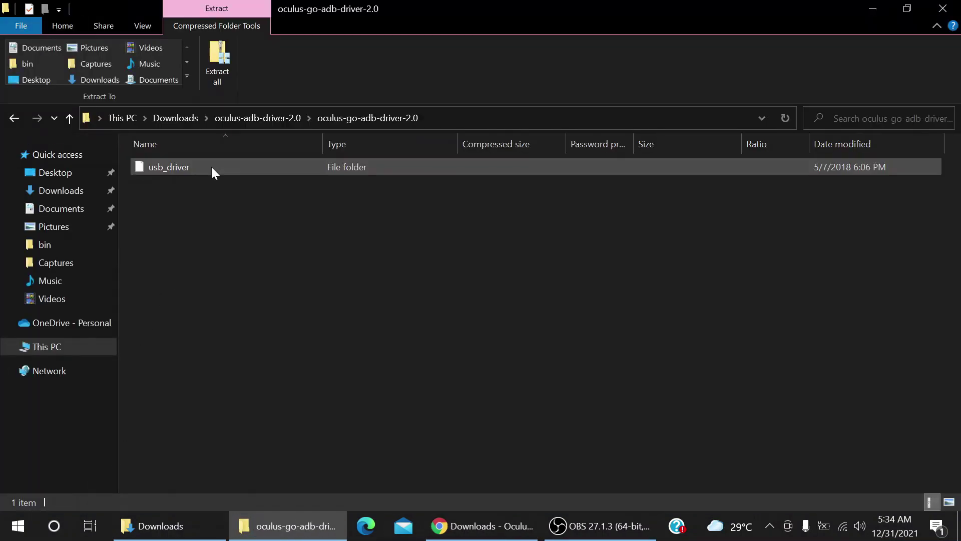
double_click(212, 167)
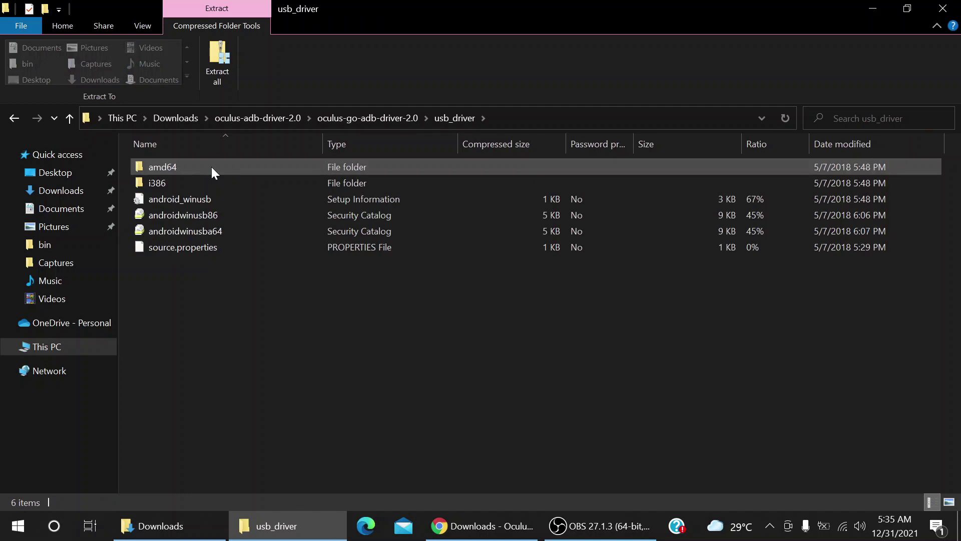
right_click(200, 197)
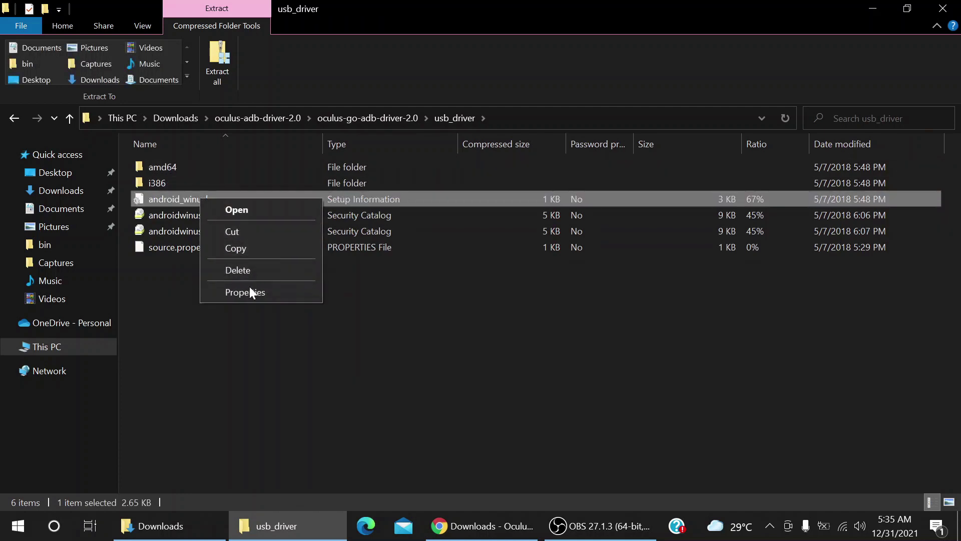
left_click(233, 319)
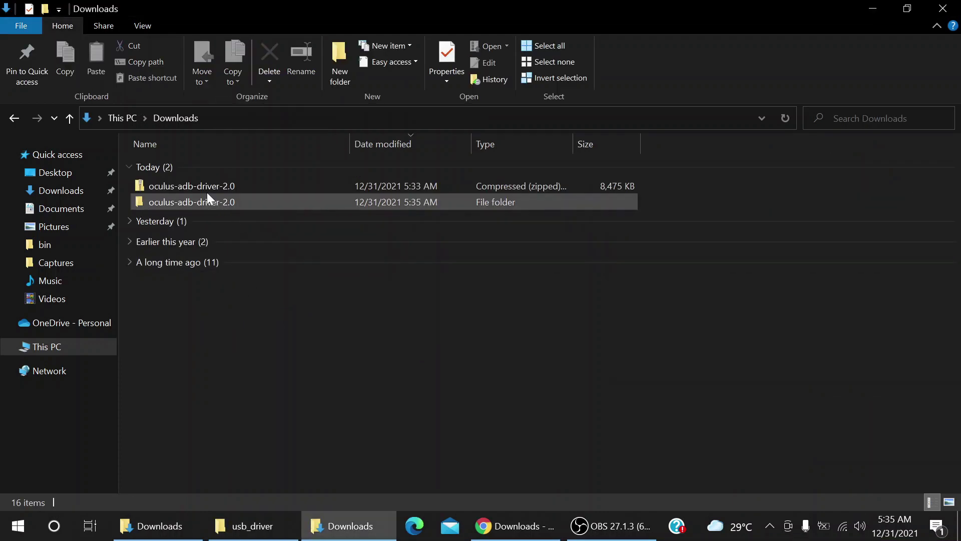
Extract the whole driver zip into the suggested Downloads folder
left_click(207, 188)
right_click(208, 188)
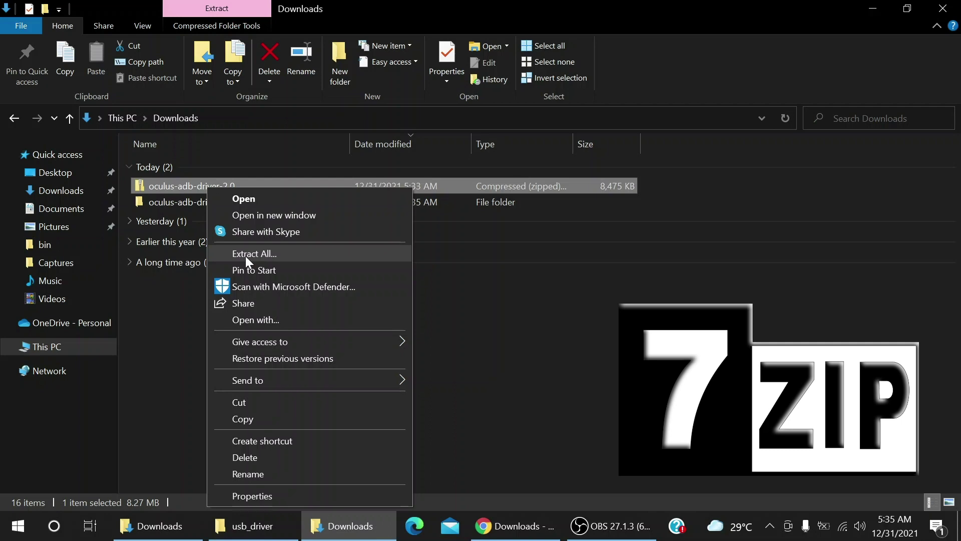
left_click(246, 254)
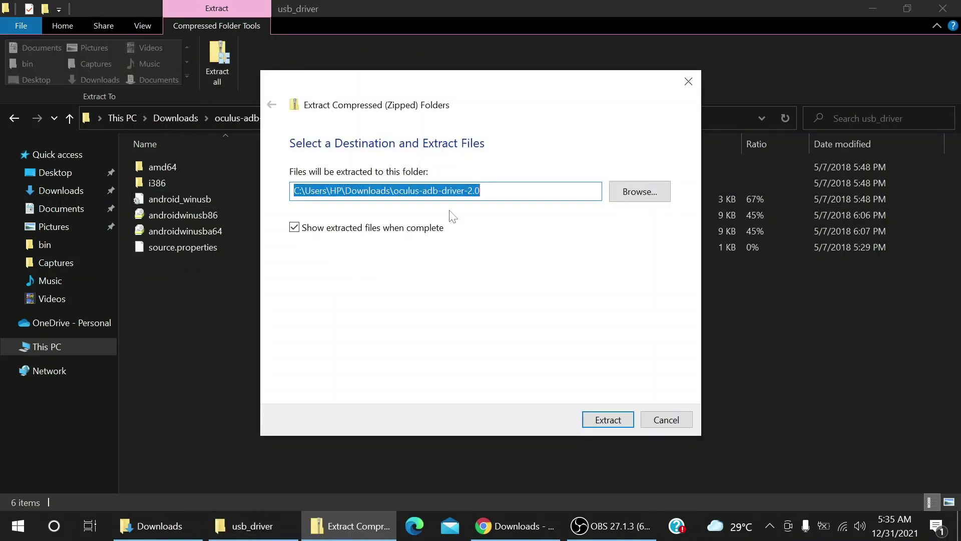
left_click(604, 424)
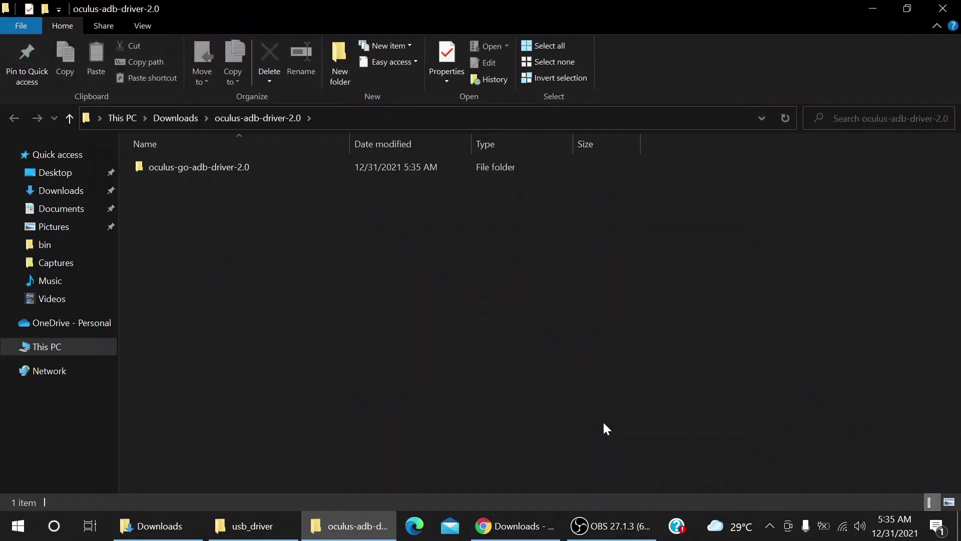
Install the android_winusb driver from the extracted usb_driver folder
double_click(216, 167)
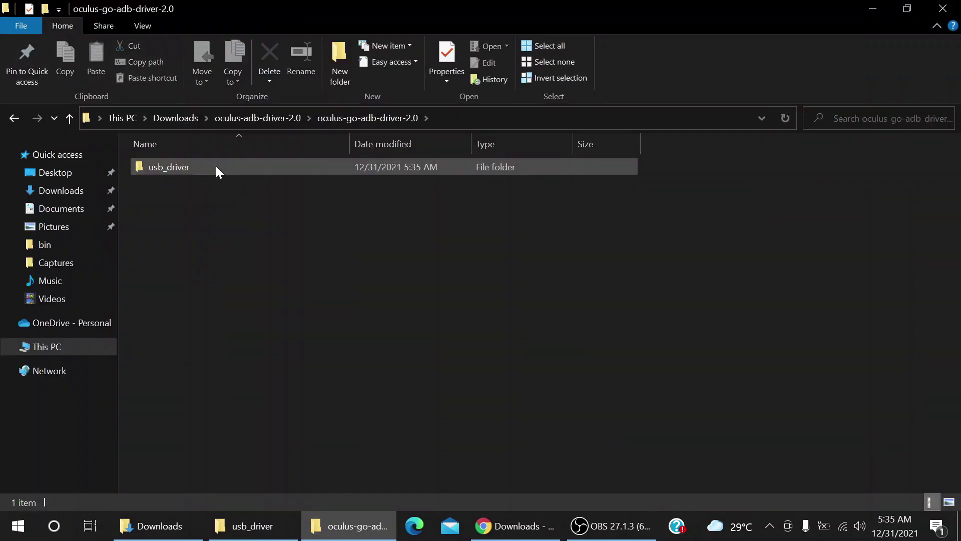
left_click(206, 200)
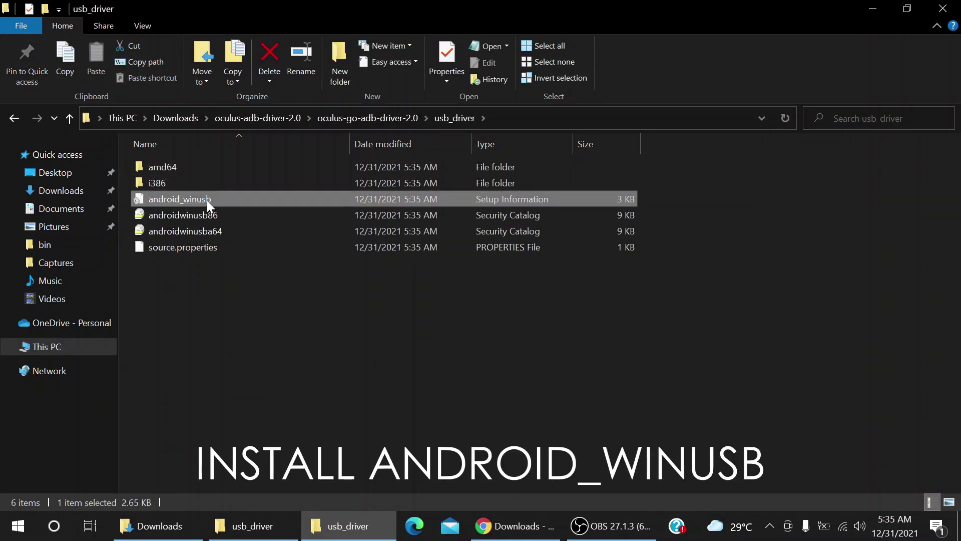
right_click(206, 201)
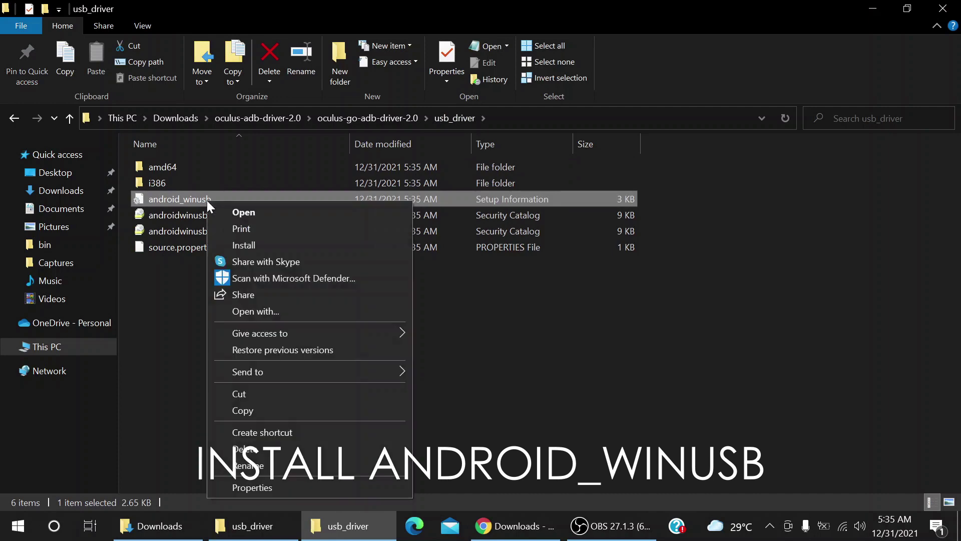
left_click(252, 245)
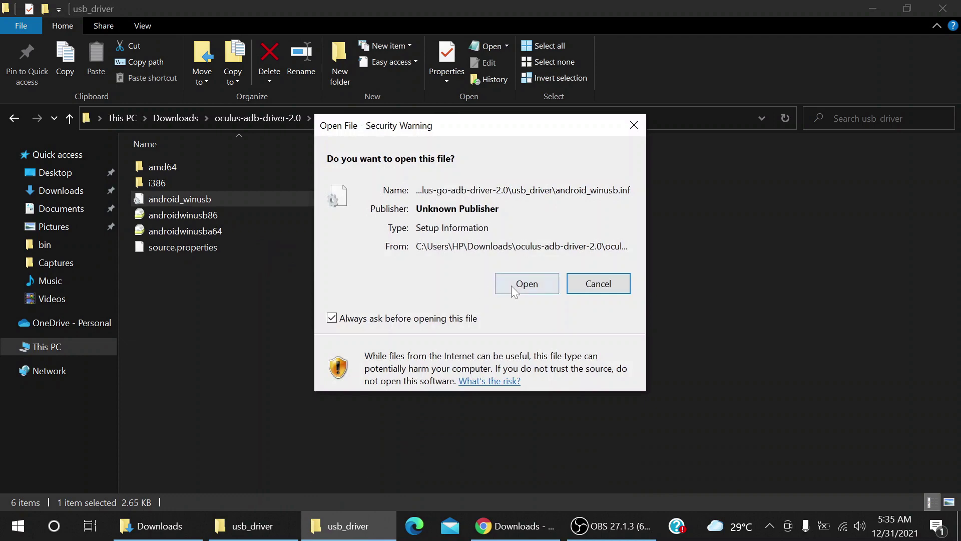
left_click(521, 288)
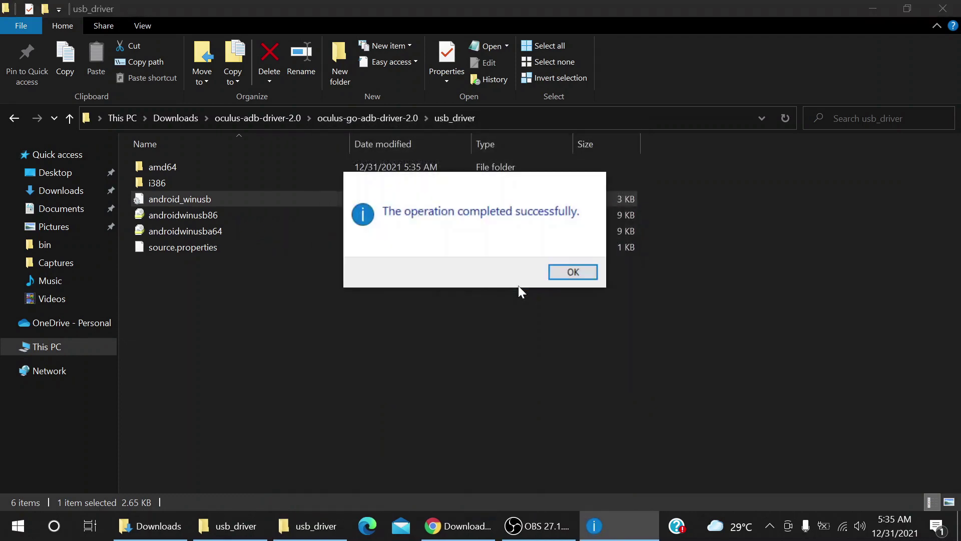
left_click(581, 271)
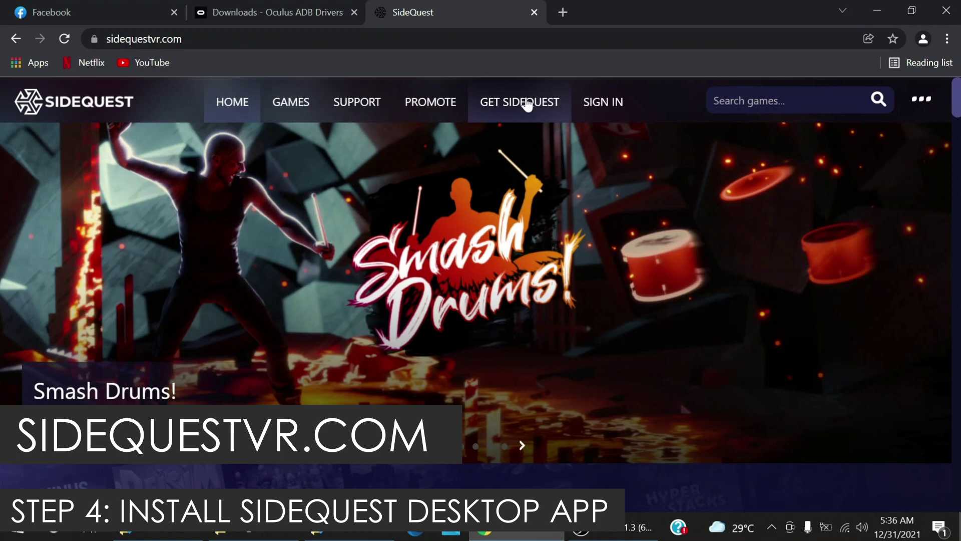
Download the SideQuest installer for Windows 10 x64 and launch it
left_click(527, 102)
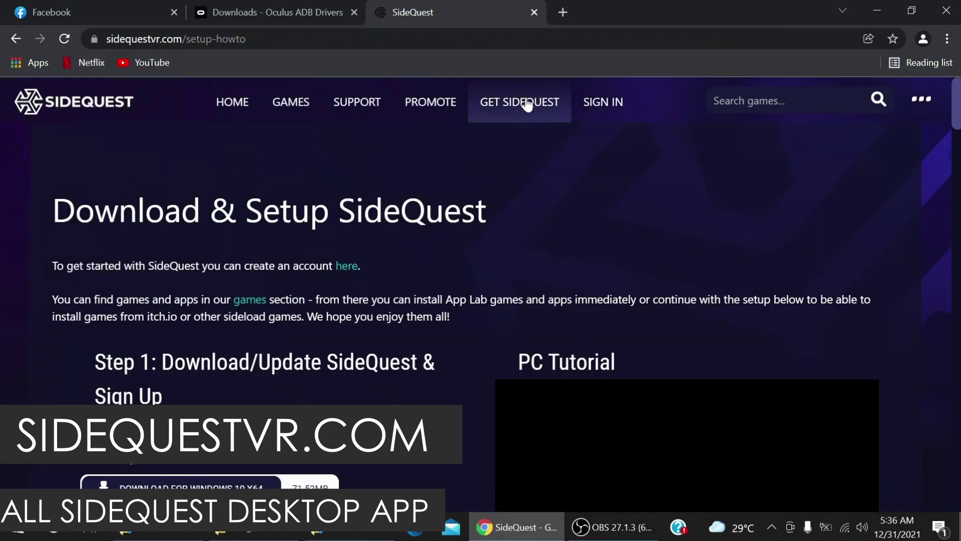
scroll(377, 336, "down", 1)
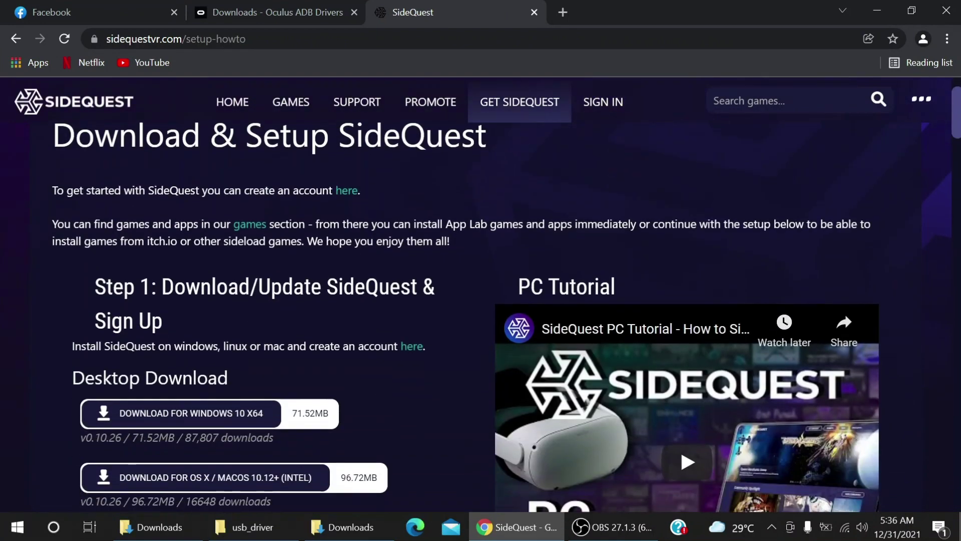
scroll(155, 417, "down", 1)
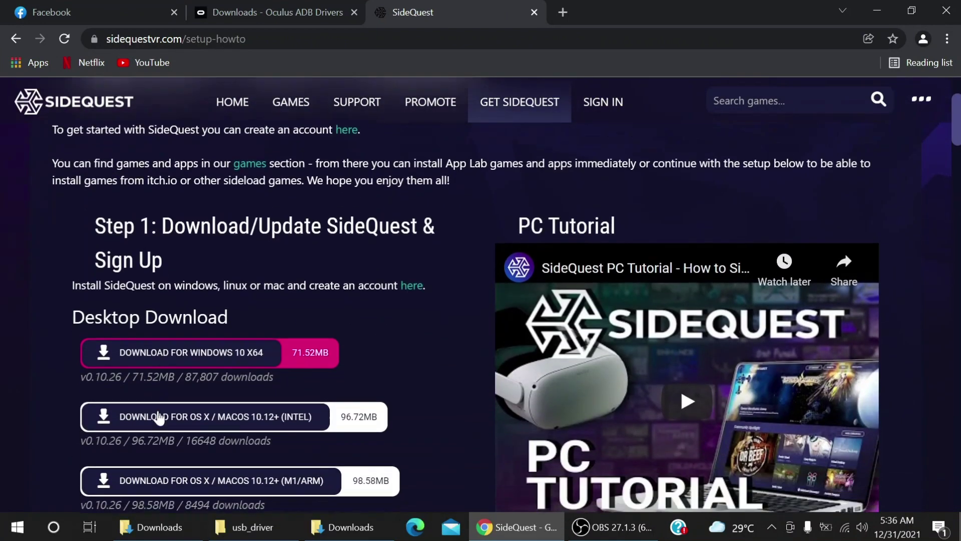
scroll(194, 385, "down", 1)
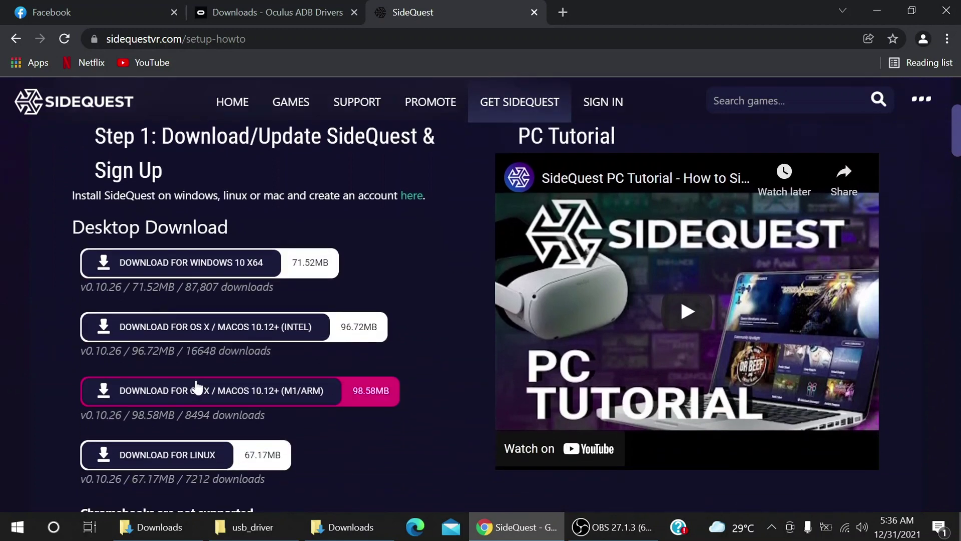
left_click(202, 274)
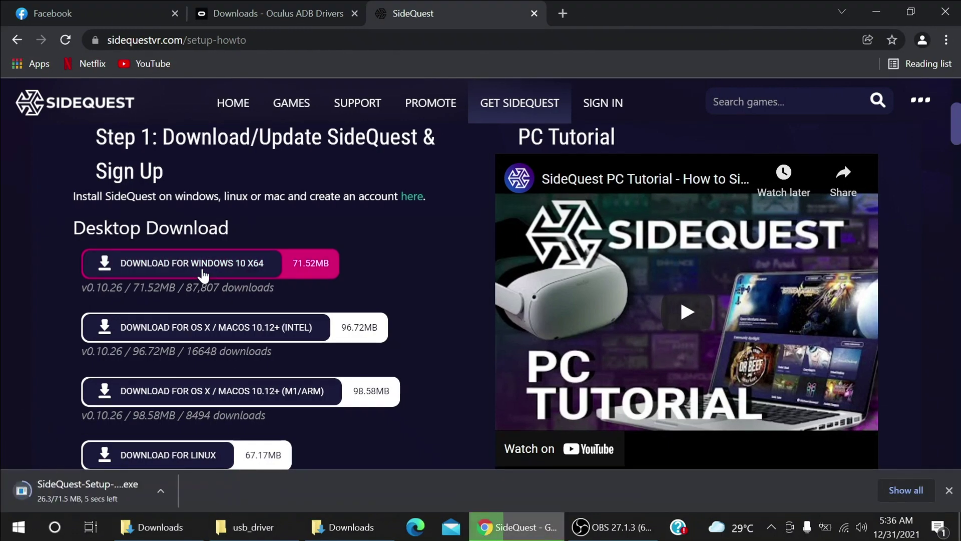
left_click(46, 501)
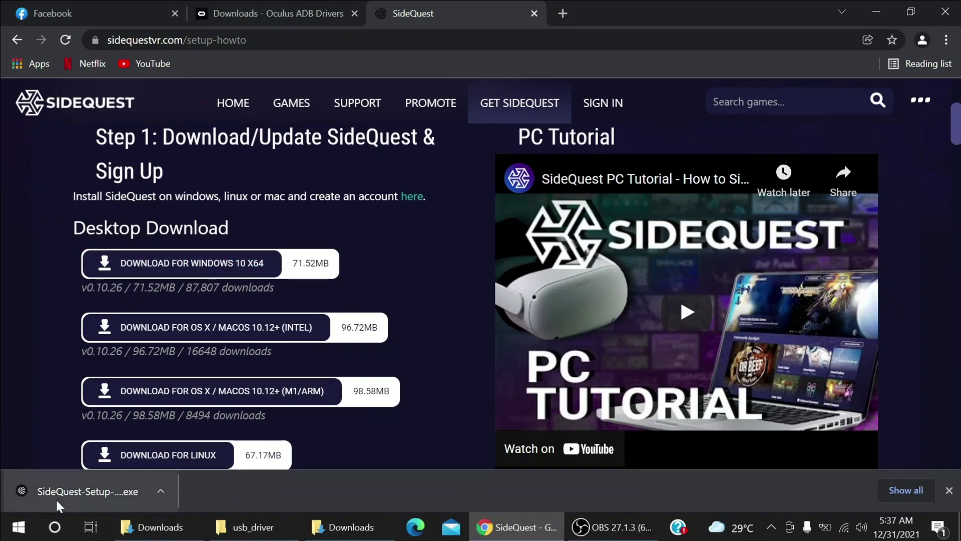
left_click(74, 497)
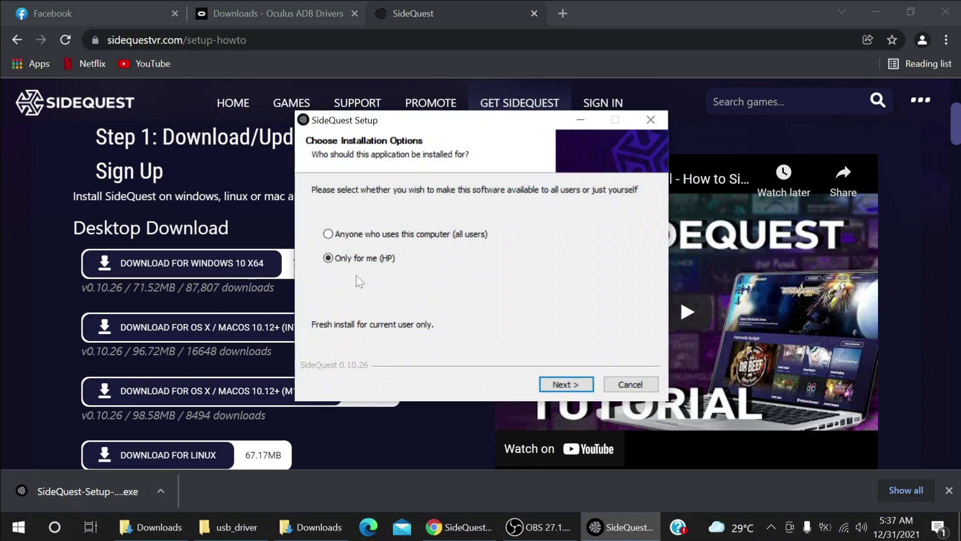
Install SideQuest for the current user only in the default folder and run it
left_click(583, 387)
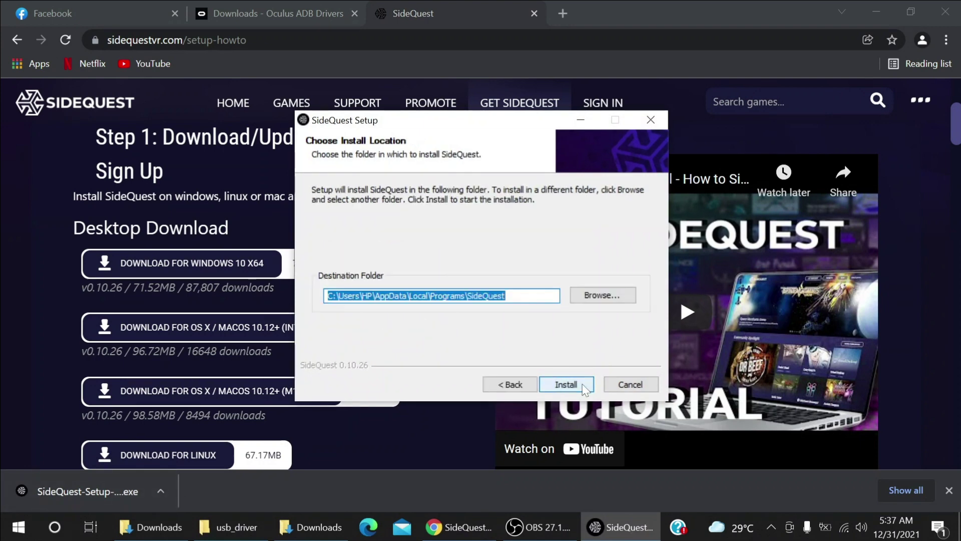
left_click(583, 388)
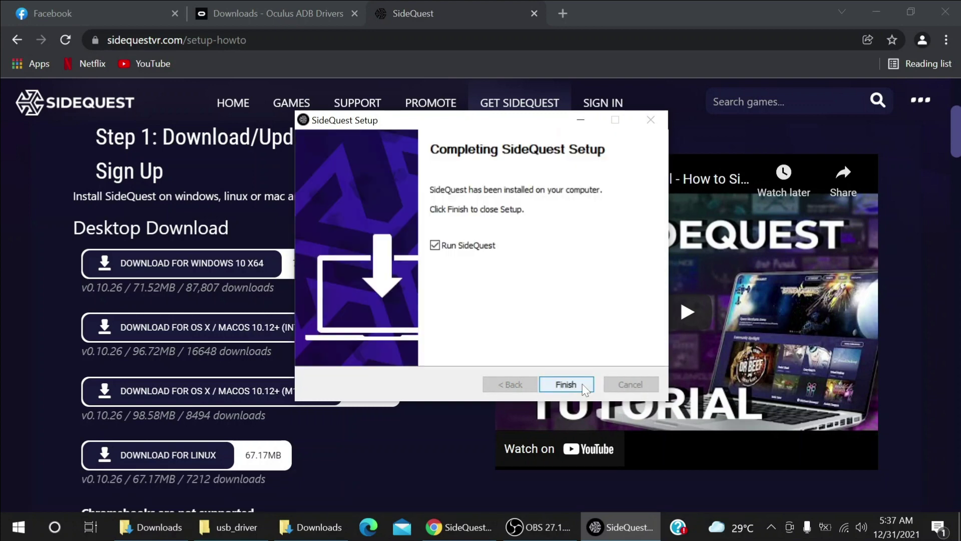
left_click(584, 388)
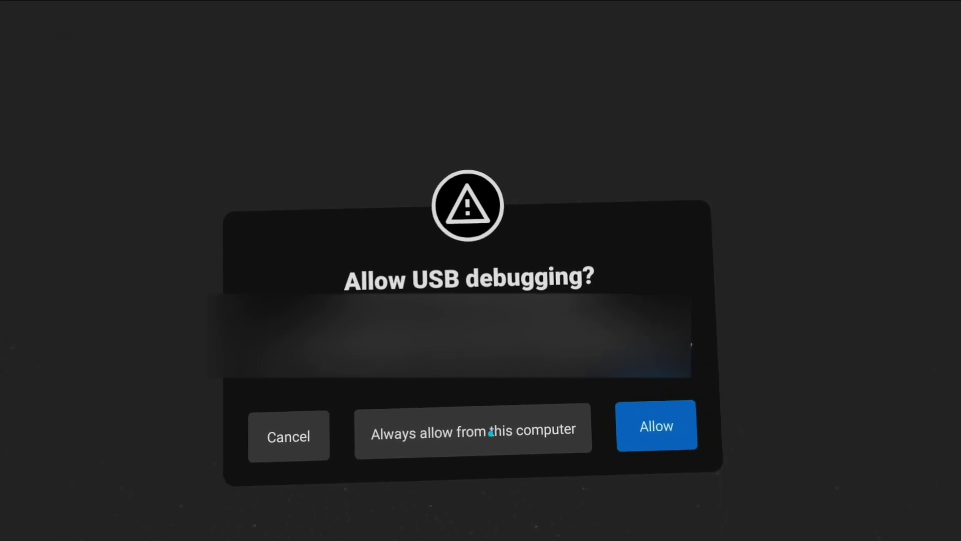
Always allow USB debugging from this computer and allow access to headset data
left_click(493, 432)
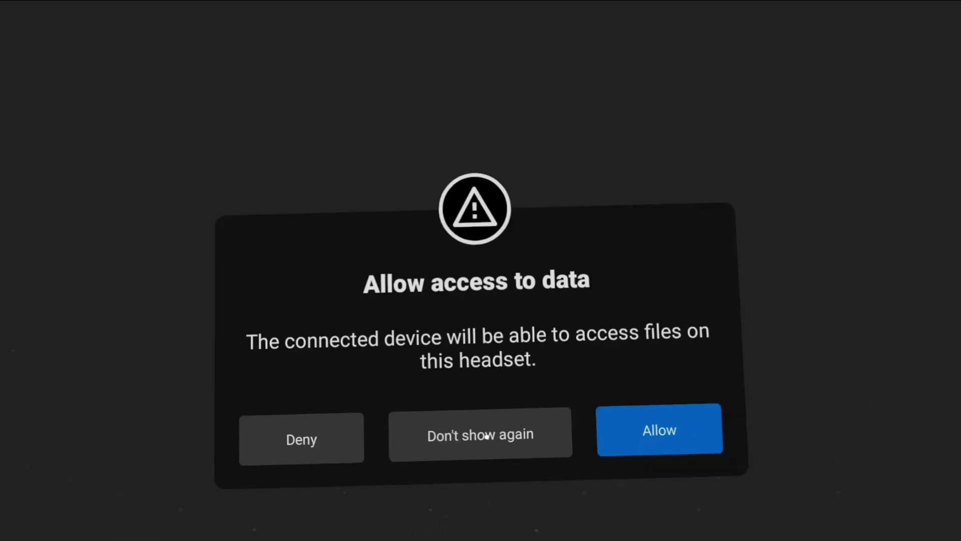
left_click(620, 429)
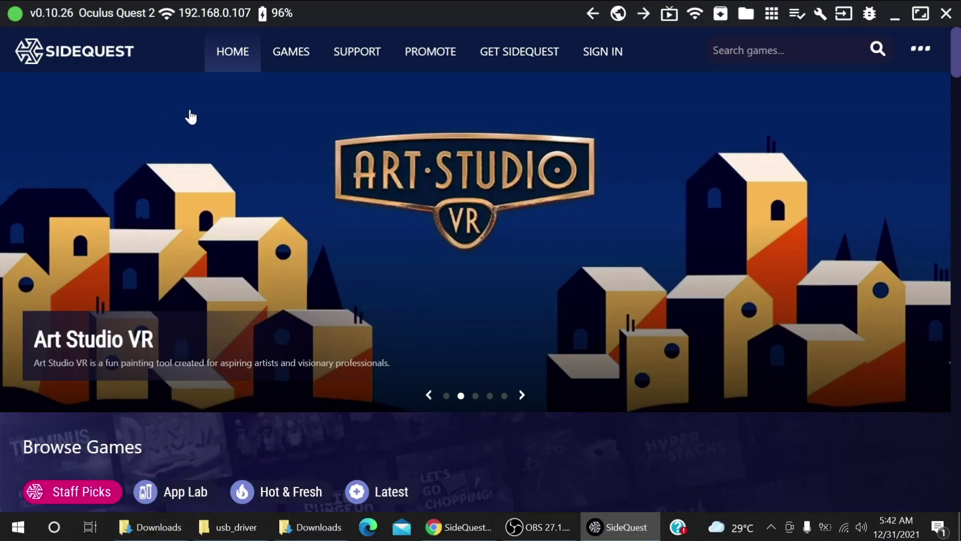